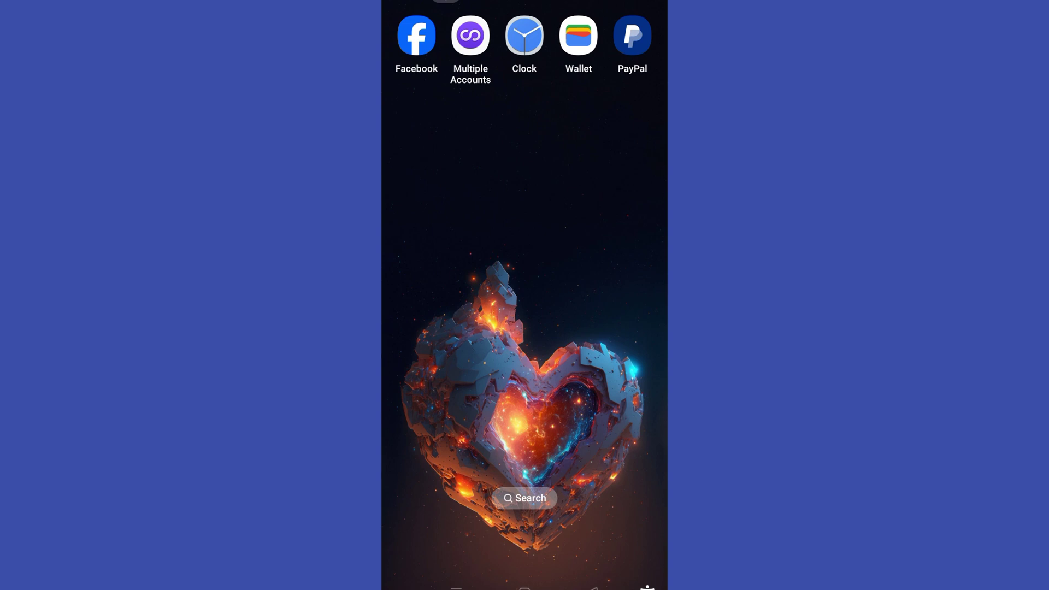
Swipe to the home screen page that holds the Termux icon.
{"action": "left_click_drag", "start_coordinate": [591, 287], "coordinate": [459, 287]}
Launch the Termux terminal app from the home screen.
{"action": "left_click", "coordinate": [443, 37]}
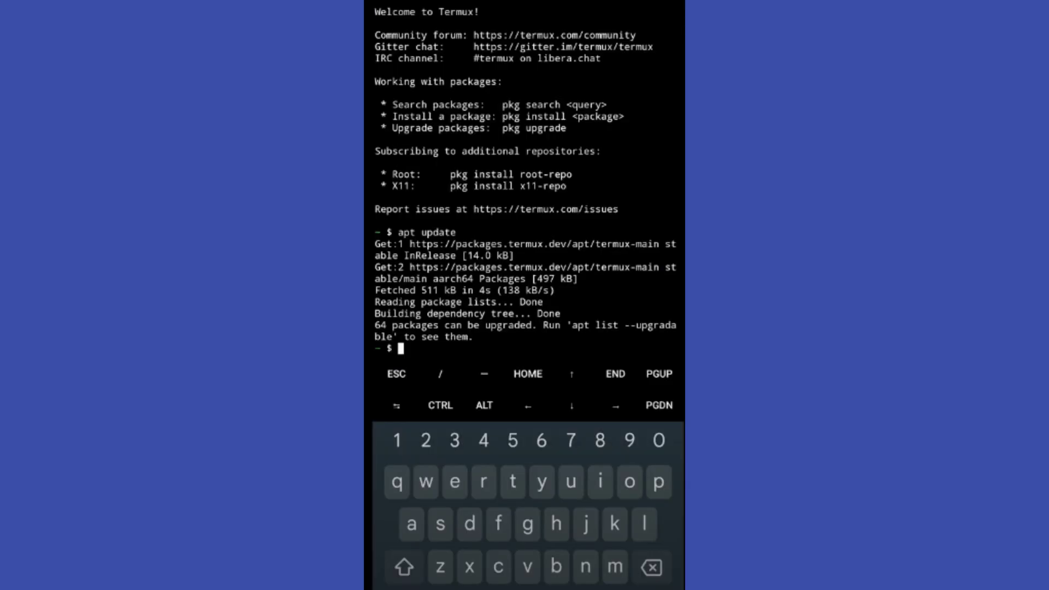